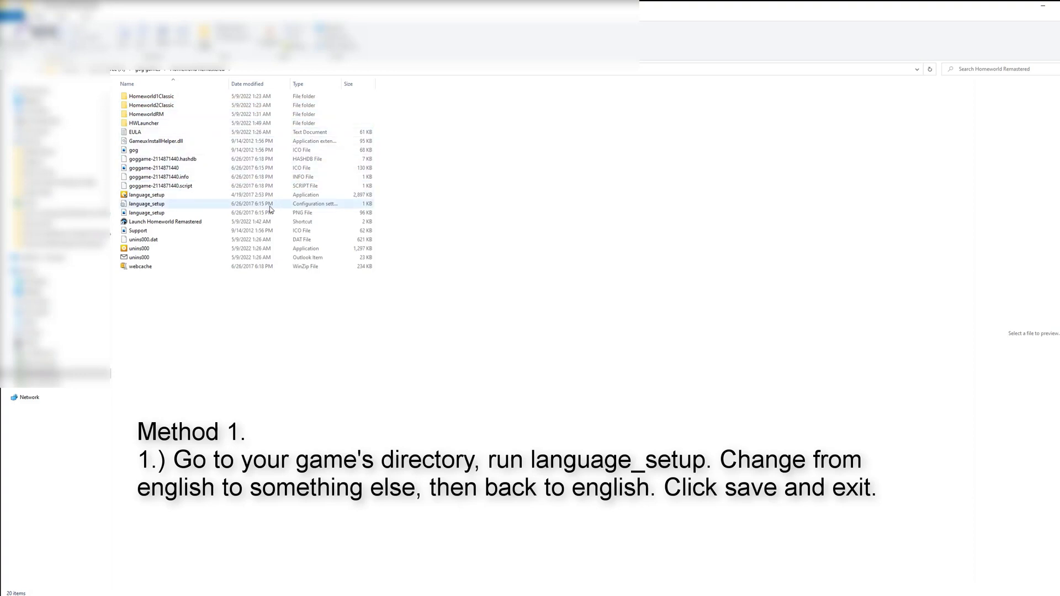
# Run language_setup, change the game language from Italian to English, and save.
pyautogui.click(252, 196)
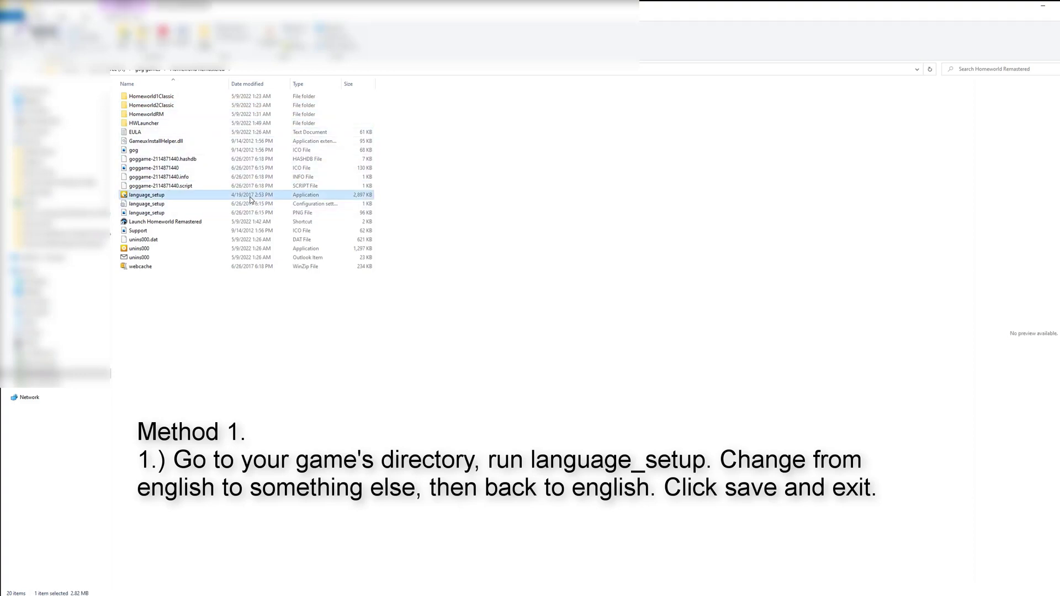
pyautogui.doubleClick(169, 197)
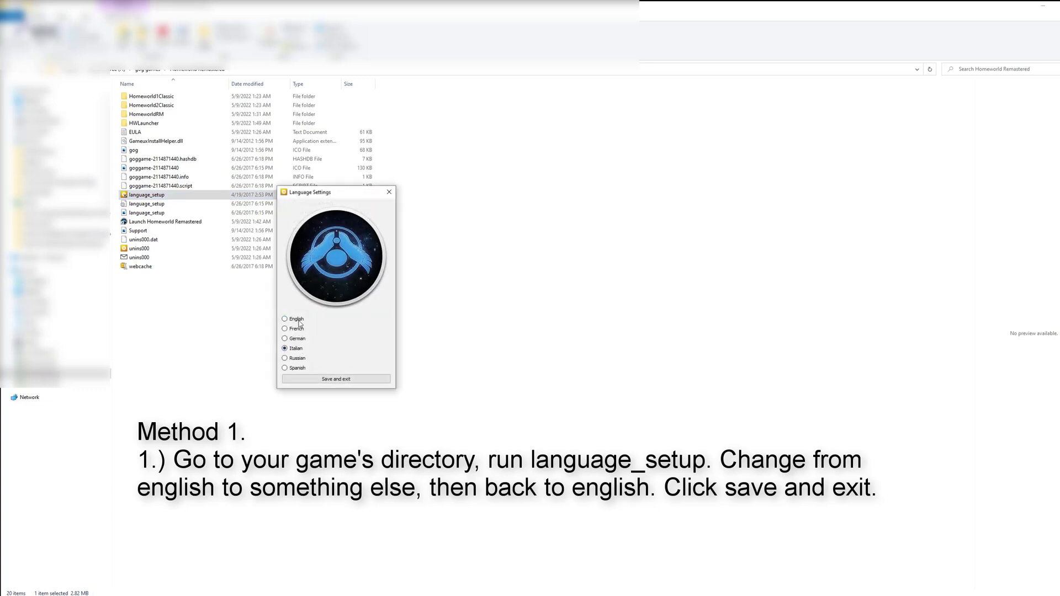
pyautogui.click(299, 321)
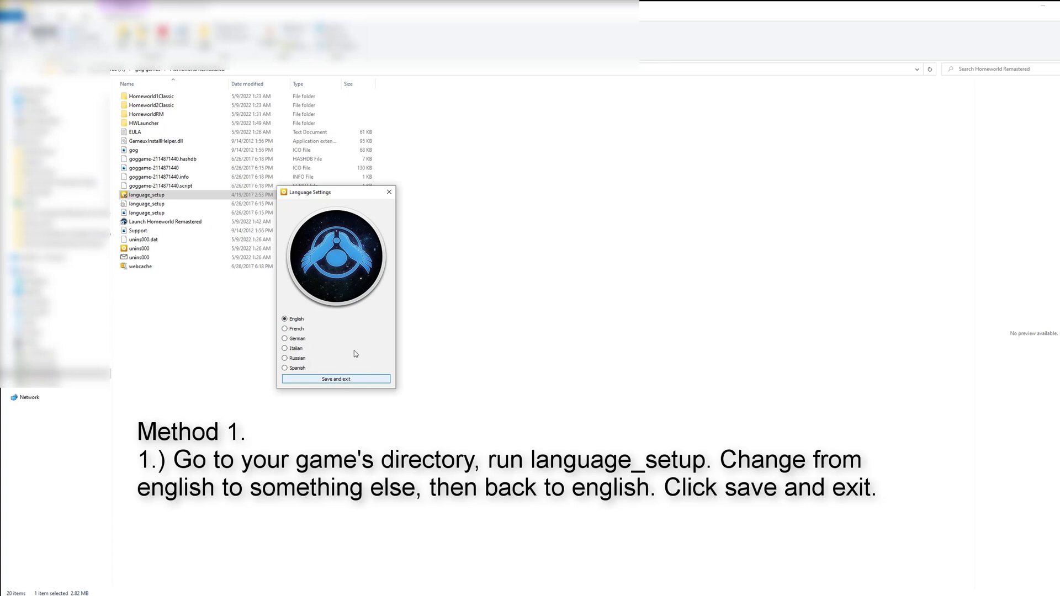
pyautogui.click(363, 381)
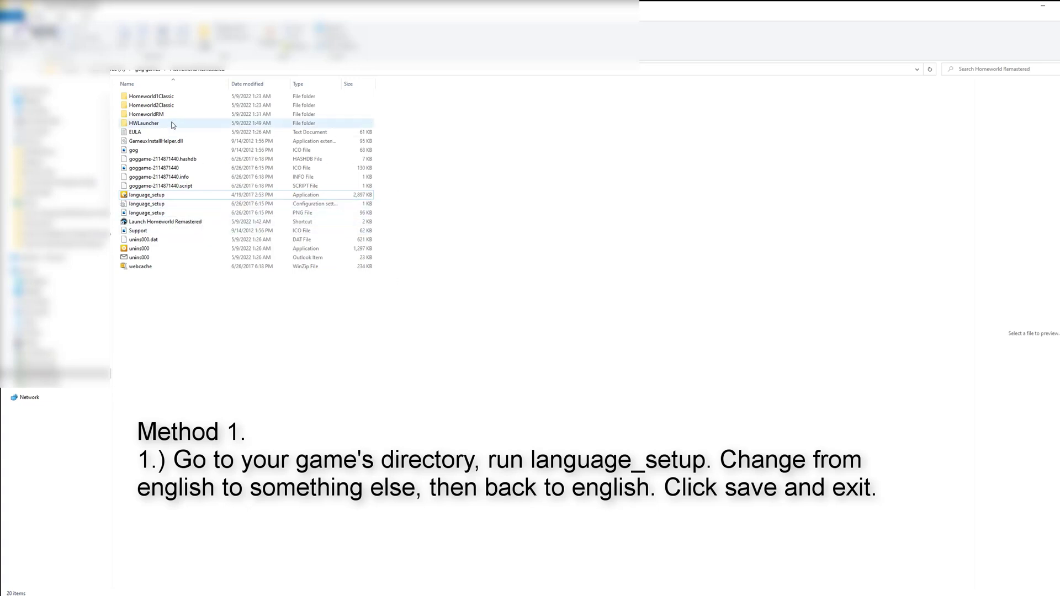
# Give HWLauncher's Launcher Windows 7 compatibility mode and Run as administrator in its Properties.
pyautogui.doubleClick(272, 123)
pyautogui.rightClick(150, 270)
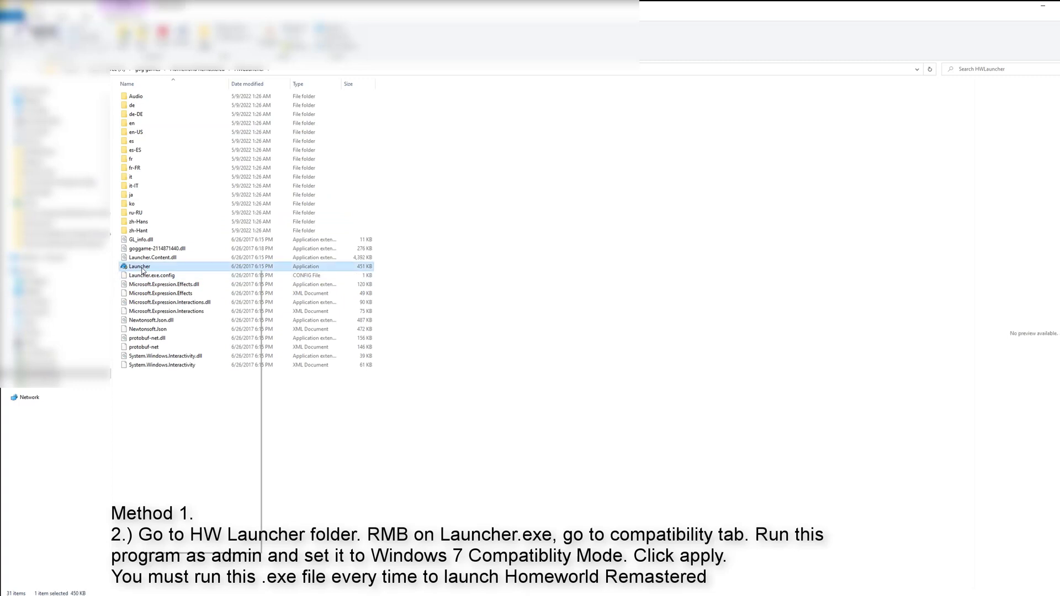
pyautogui.click(213, 546)
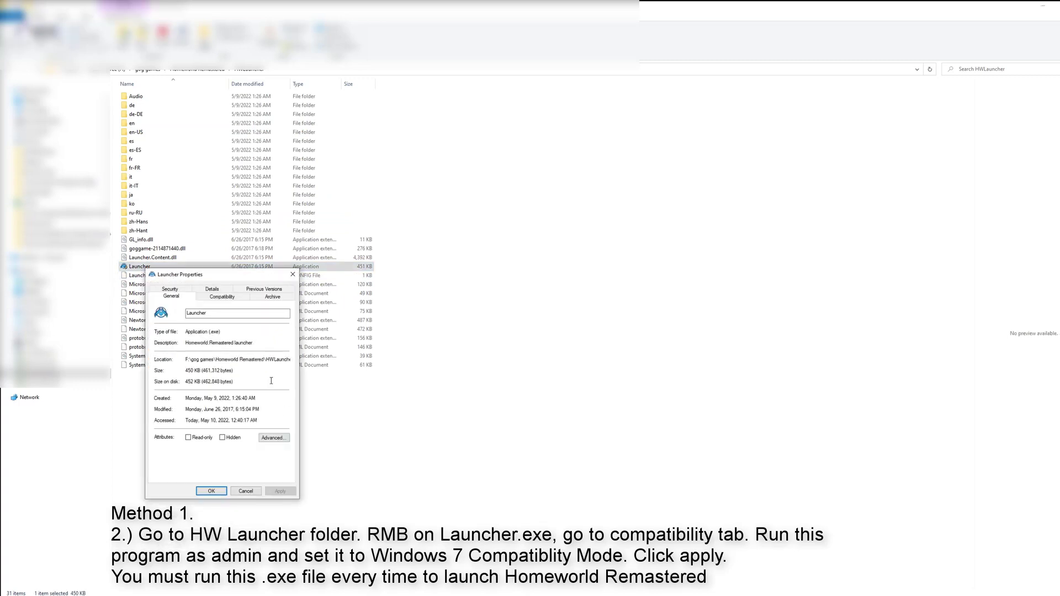
pyautogui.click(224, 297)
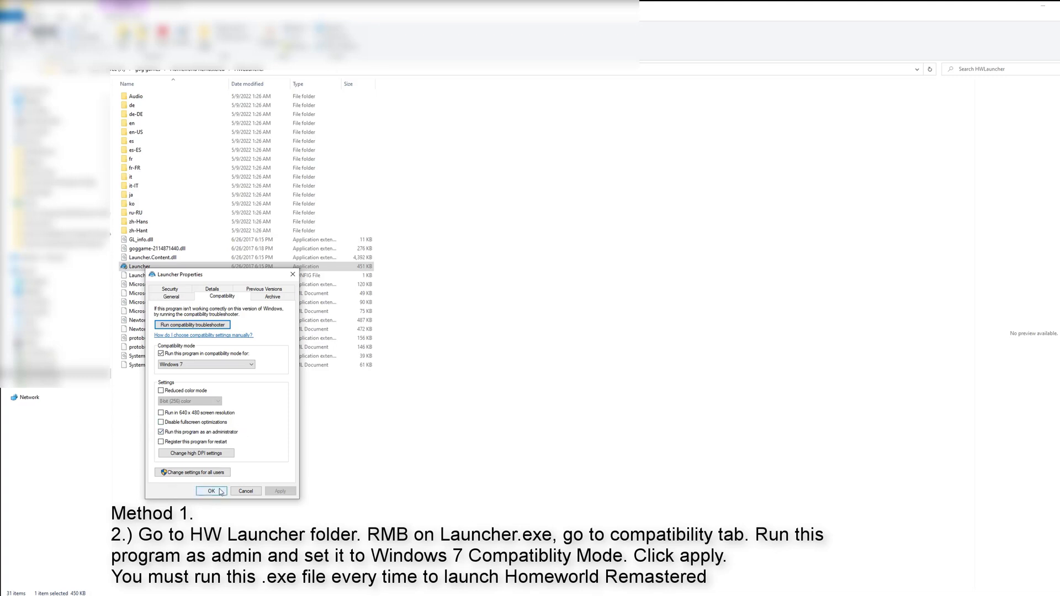
pyautogui.click(289, 281)
pyautogui.click(291, 275)
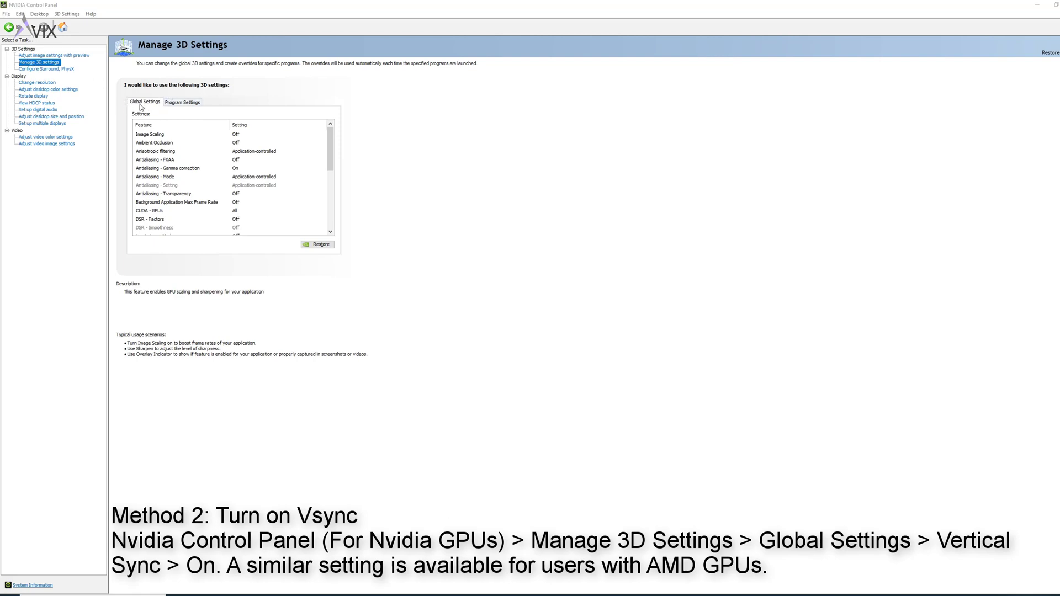
pyautogui.moveTo(331, 149); pyautogui.dragTo(338, 220)
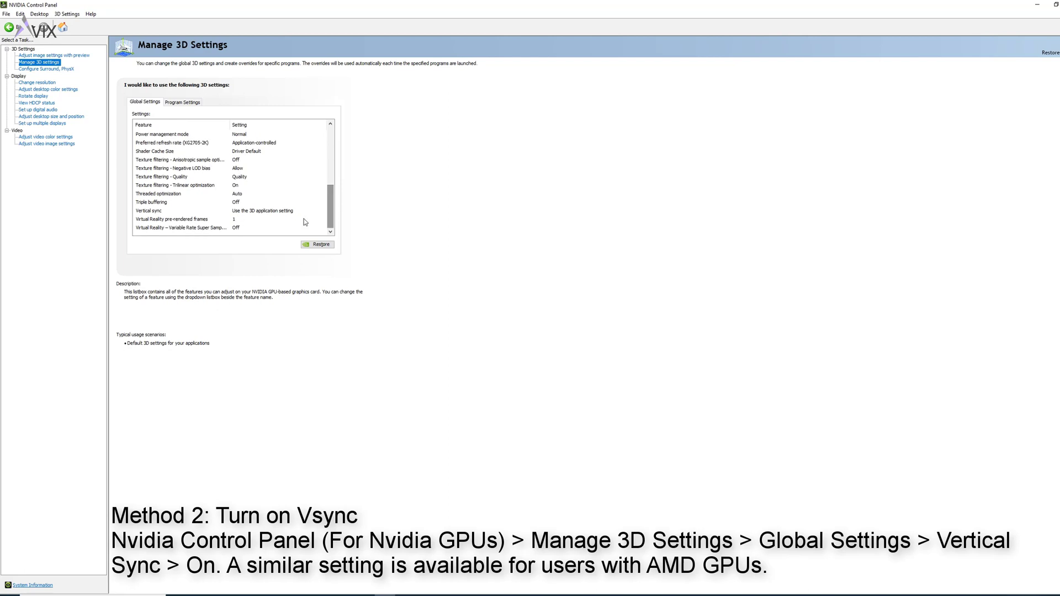
# Choose On for the Vertical sync setting under Global Settings.
pyautogui.click(294, 212)
pyautogui.click(293, 212)
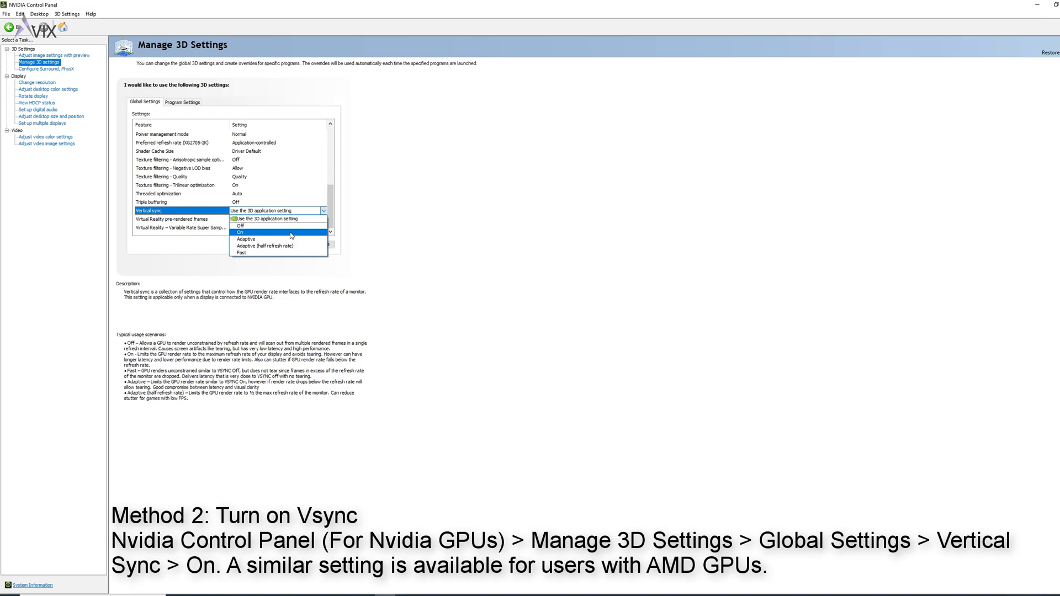
pyautogui.click(292, 233)
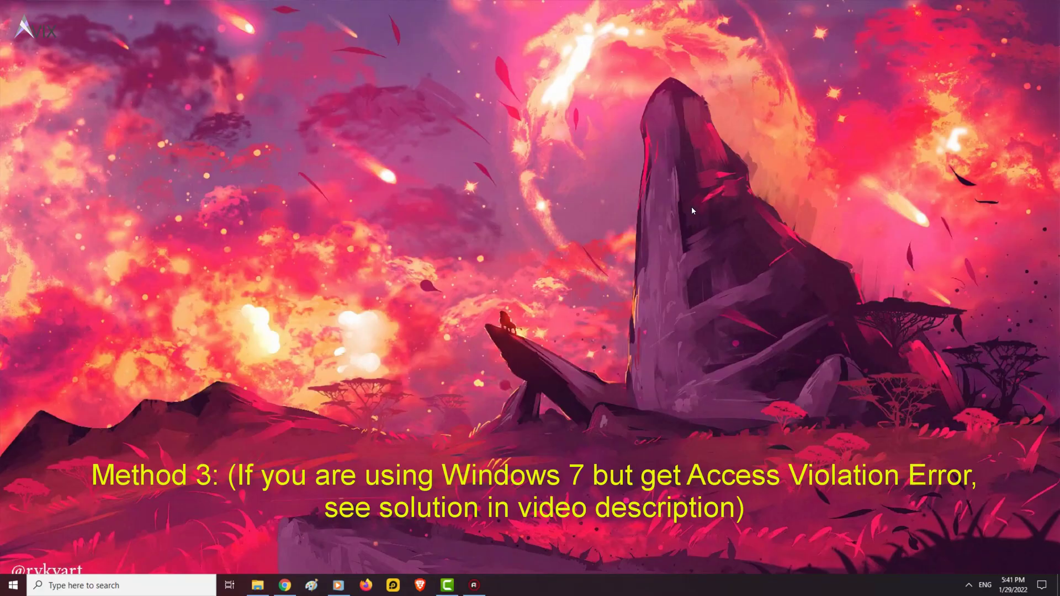